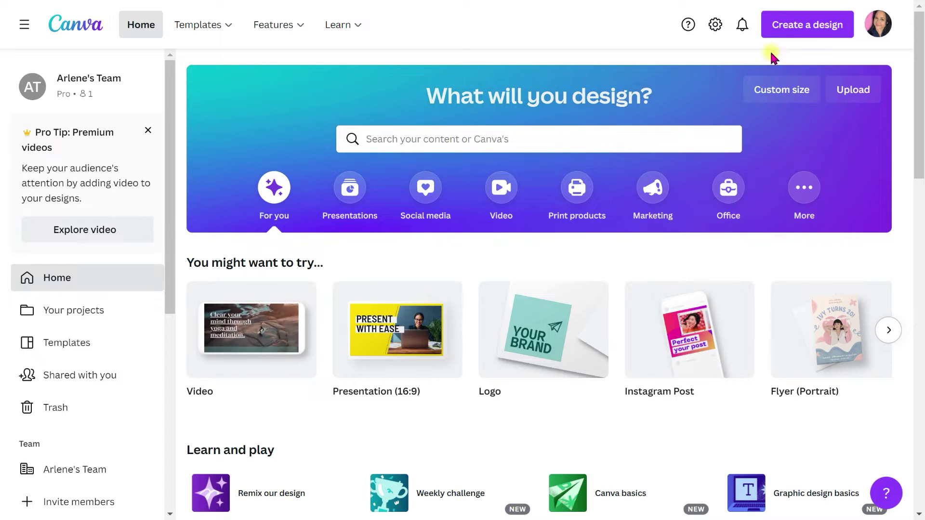
- Create a new blank design using the recent 5 × 7 in custom size
left_click(796, 29)
left_click(798, 30)
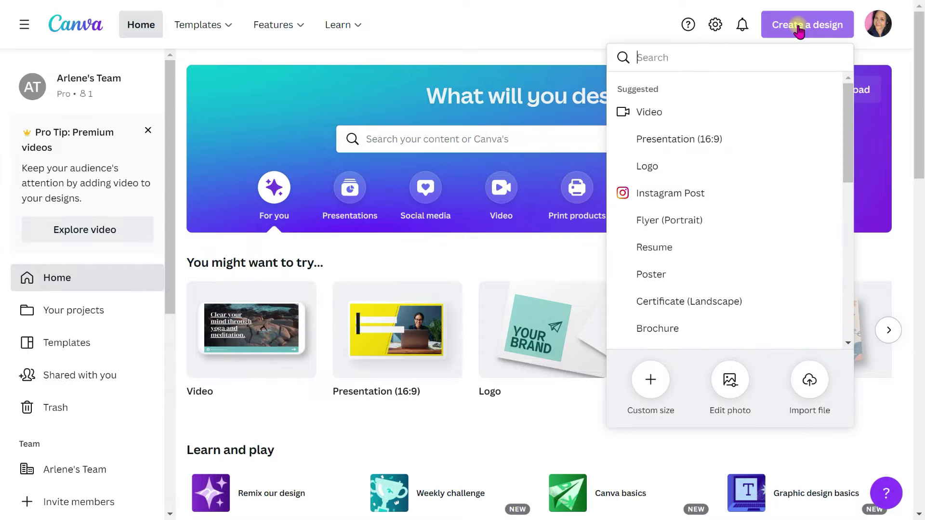
left_click(652, 378)
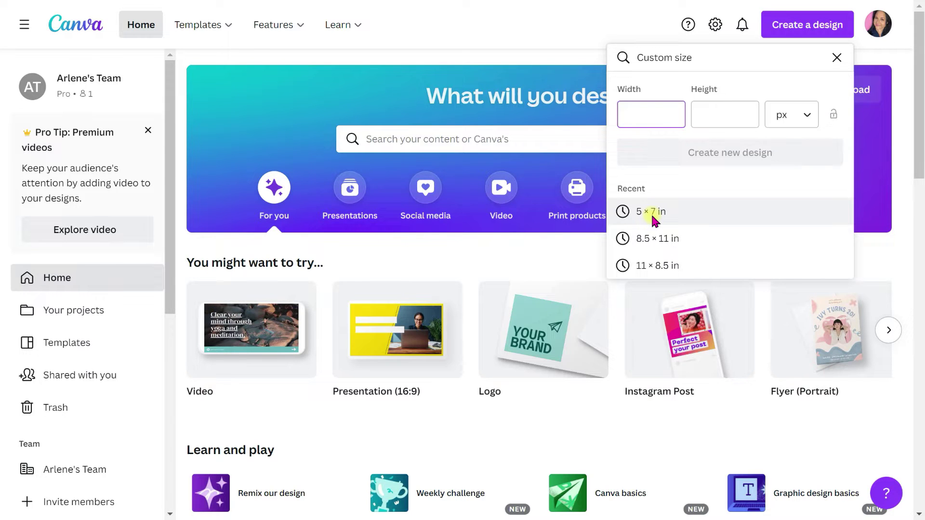
left_click(652, 213)
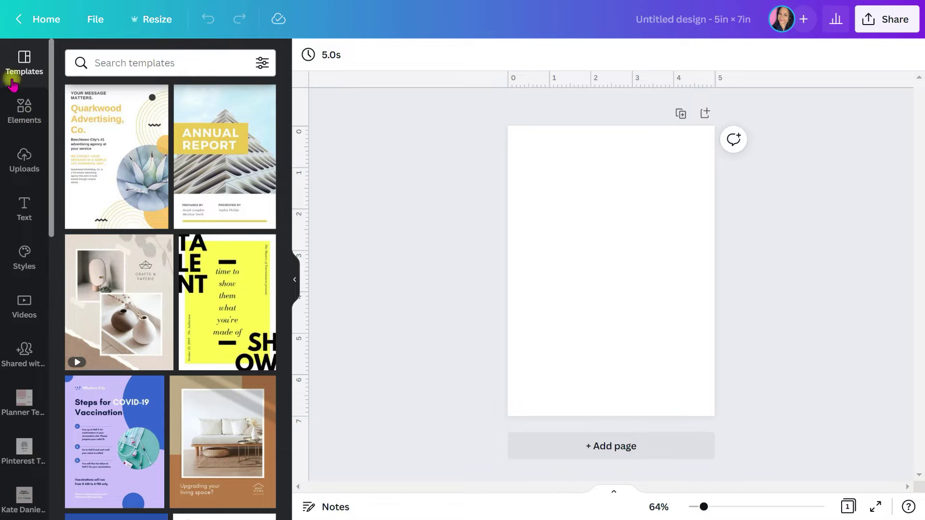
- Search the Elements library for 'floral frame' and preview one of the results
left_click(13, 124)
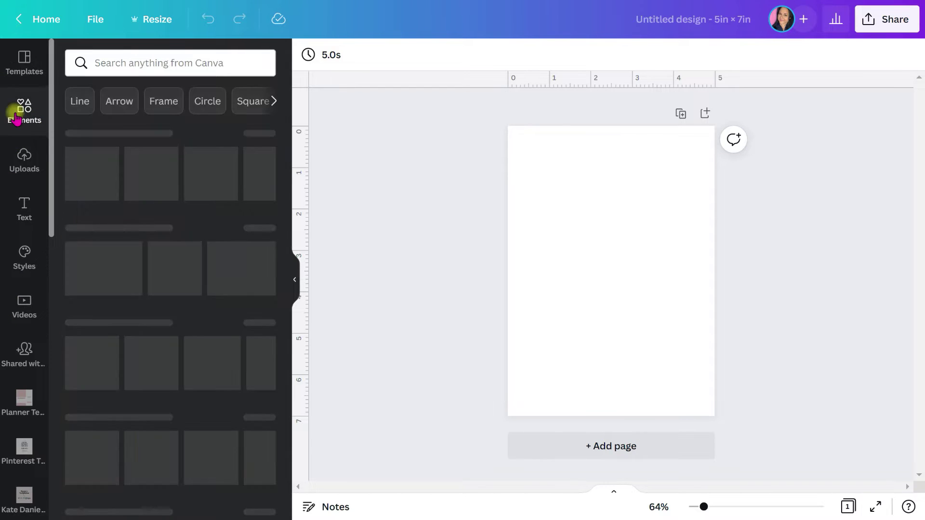
left_click(183, 63)
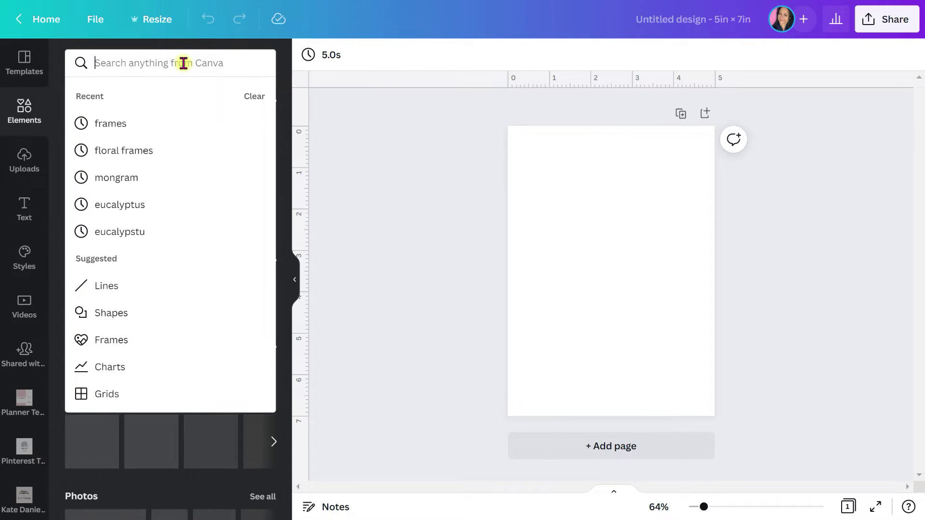
type("floral fr")
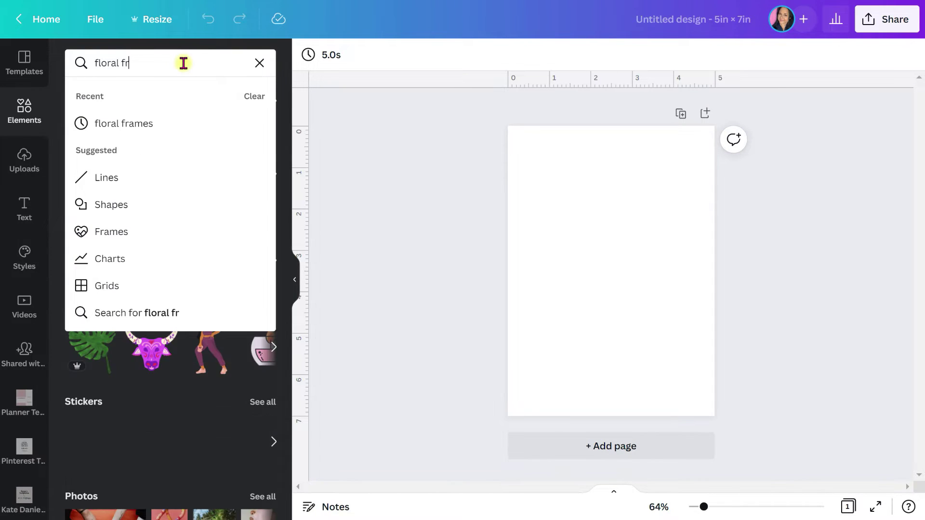
type("ame")
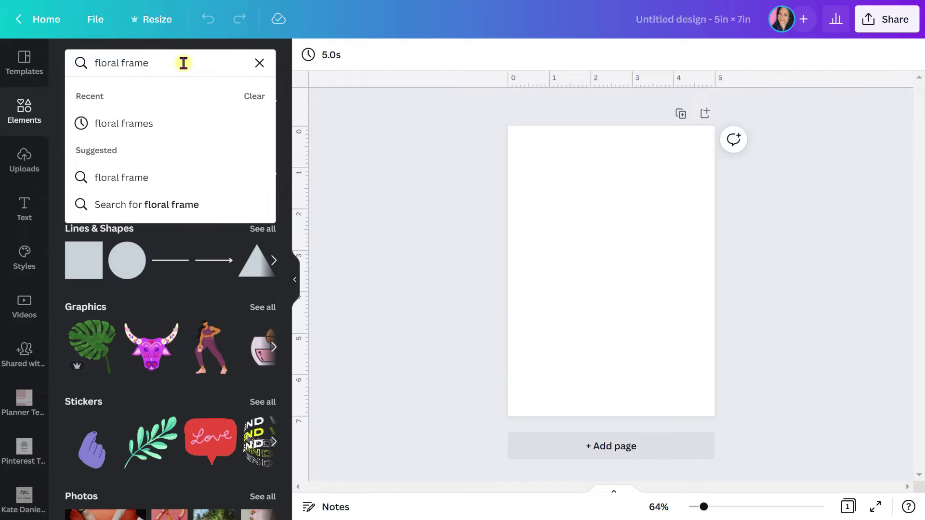
key("Return")
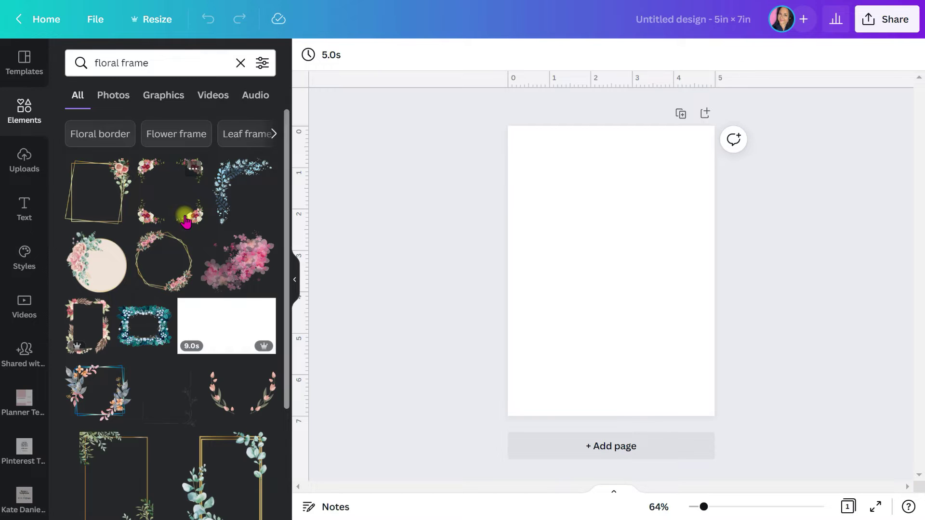
left_click(193, 170)
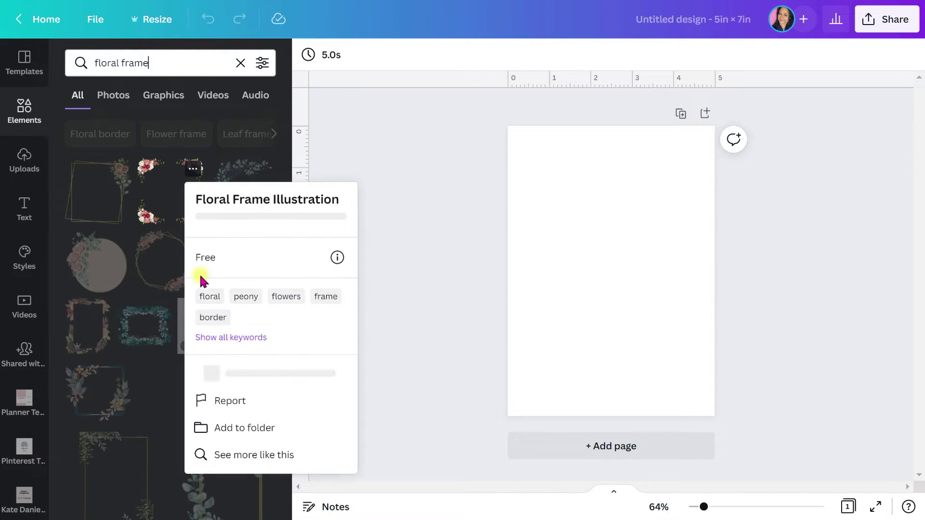
left_click(287, 158)
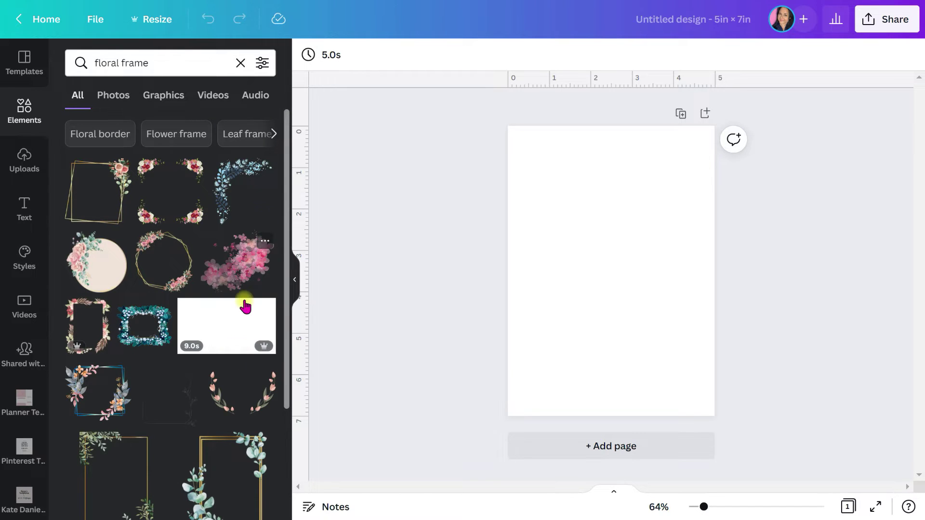
- Filter the floral frame results to Free items and add the gold octagon frame
left_click(263, 65)
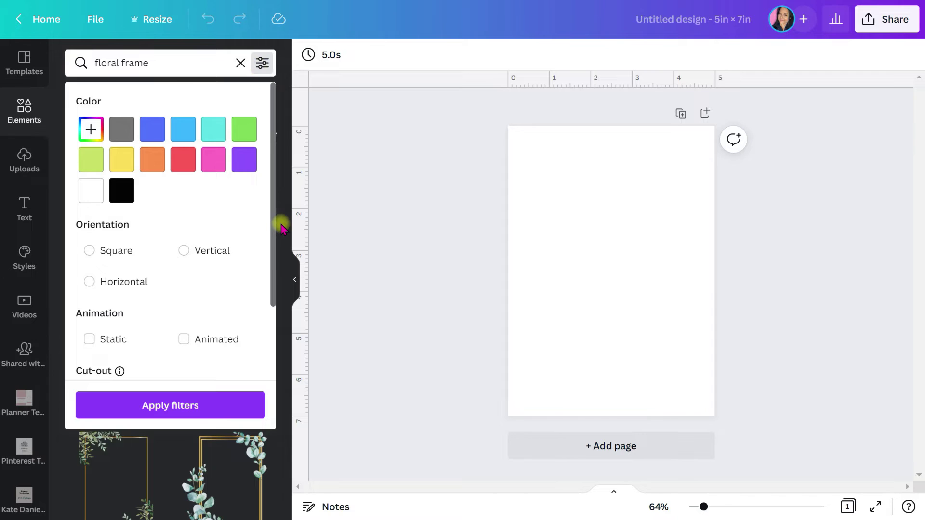
left_click_drag(274, 213, 262, 325)
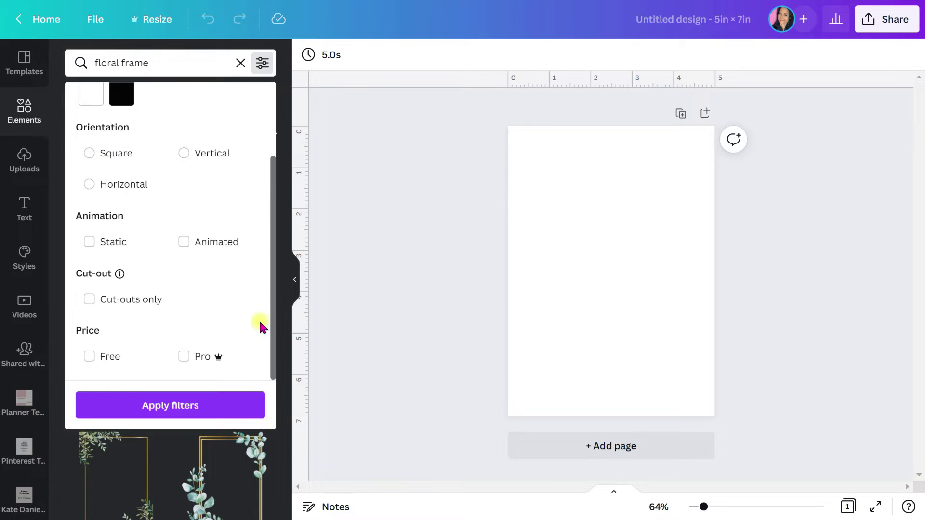
left_click(90, 357)
left_click(149, 406)
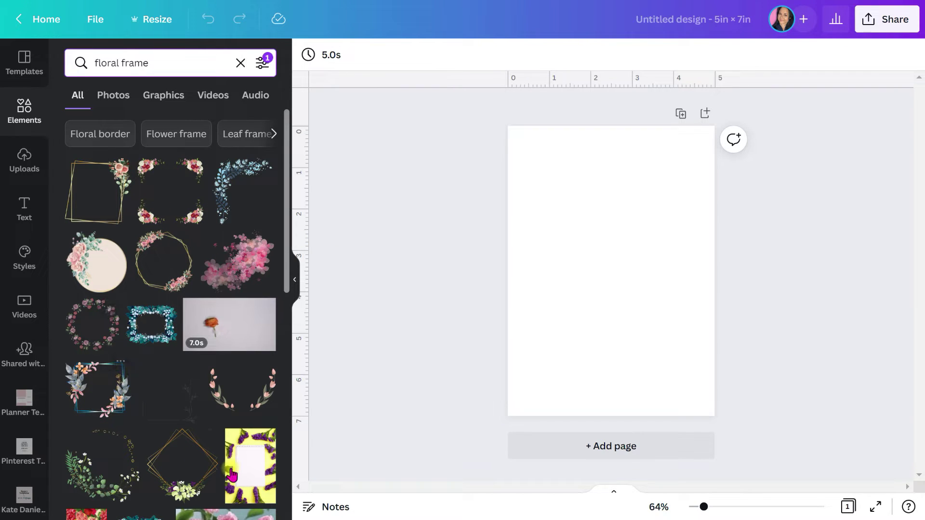
left_click(147, 275)
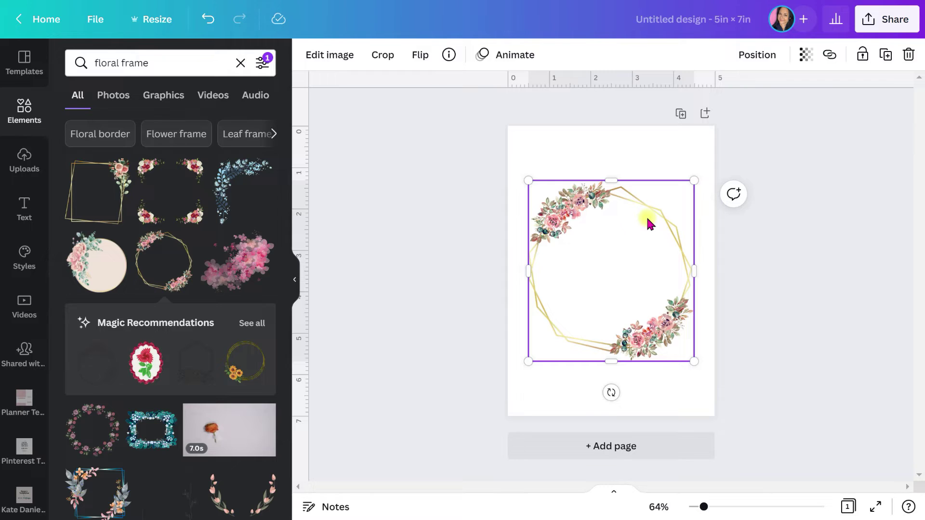
- Replace the octagon frame with the gold diamond floral frame and drag its corners outward
key("Delete")
left_click_drag(285, 248, 284, 299)
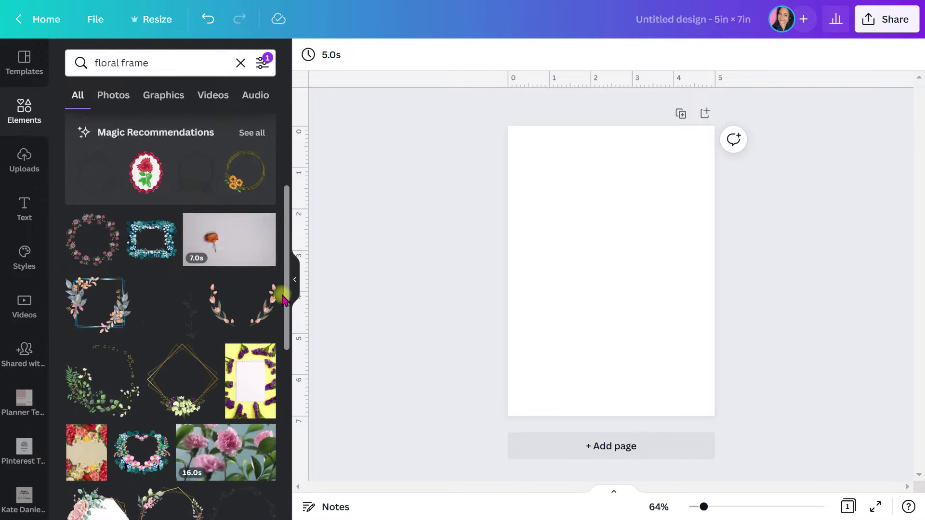
left_click(182, 370)
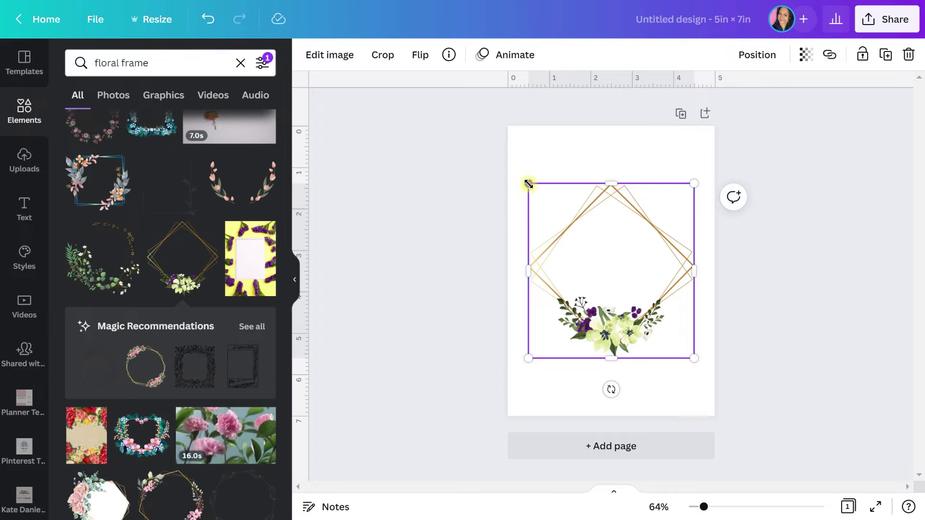
left_click_drag(529, 184, 517, 164)
left_click_drag(695, 356, 694, 369)
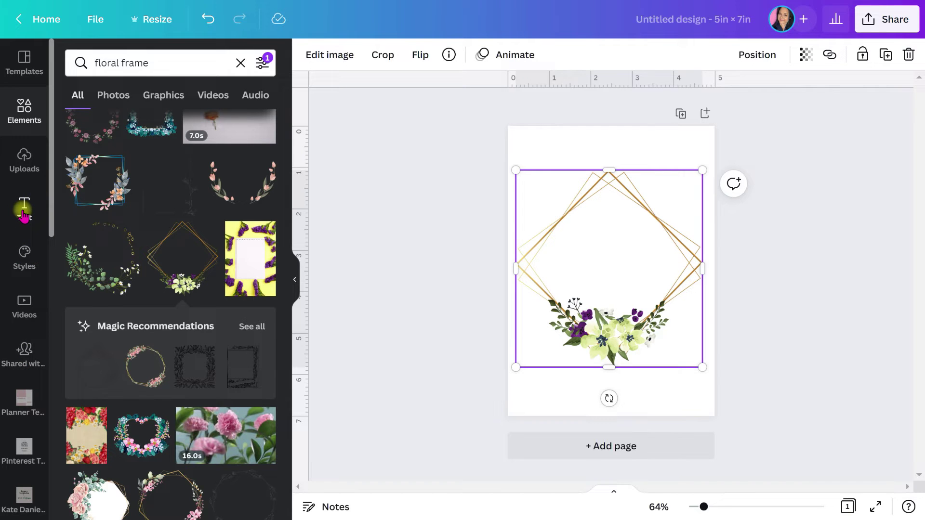
- Add a heading reading 'AGP', centre it in the diamond frame and narrow its text box
left_click(23, 216)
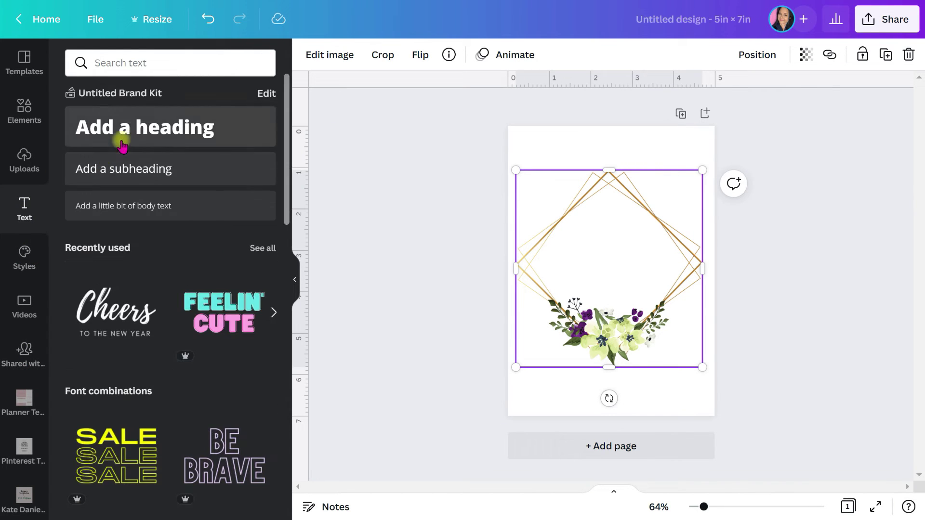
left_click(132, 136)
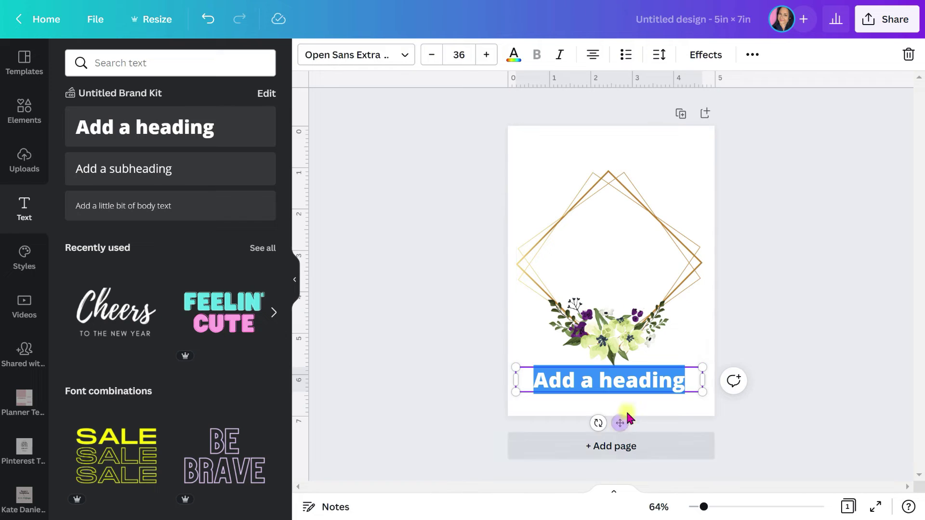
left_click_drag(653, 390, 520, 254)
left_click(649, 261)
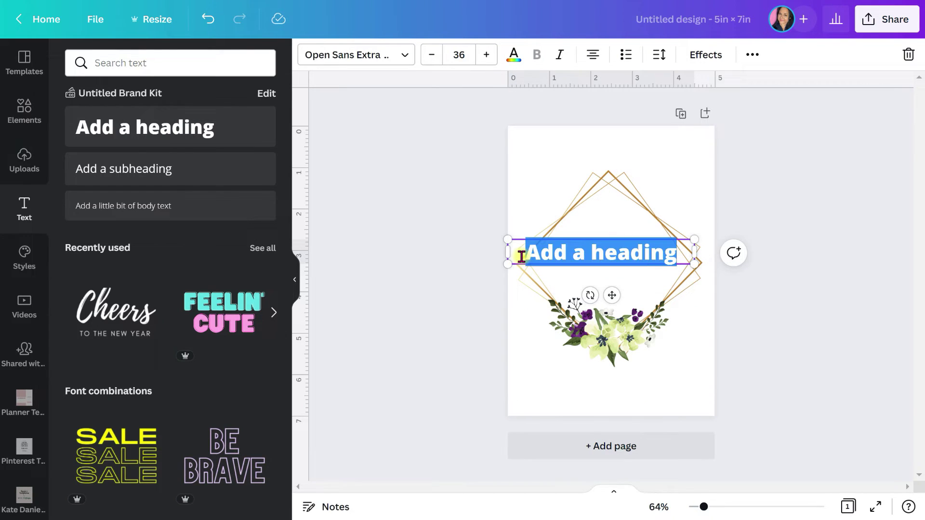
type("AGP")
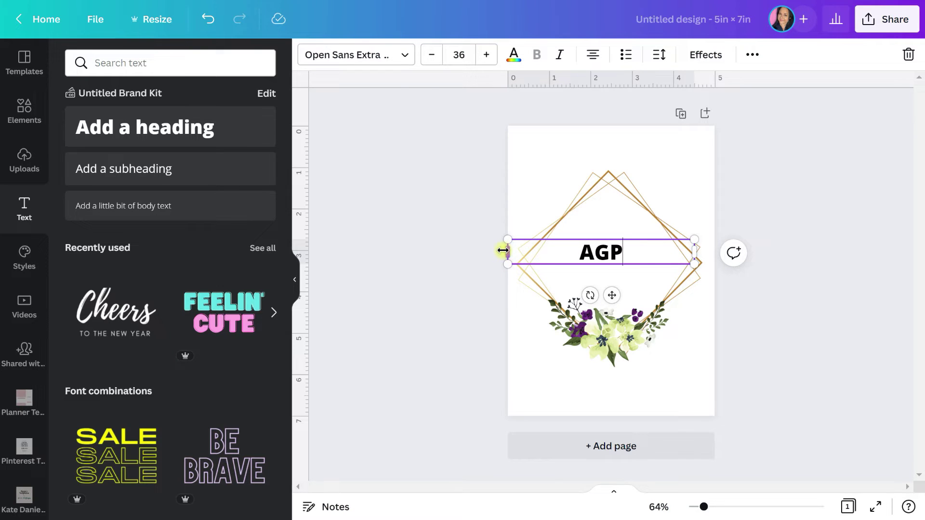
left_click_drag(503, 251, 603, 270)
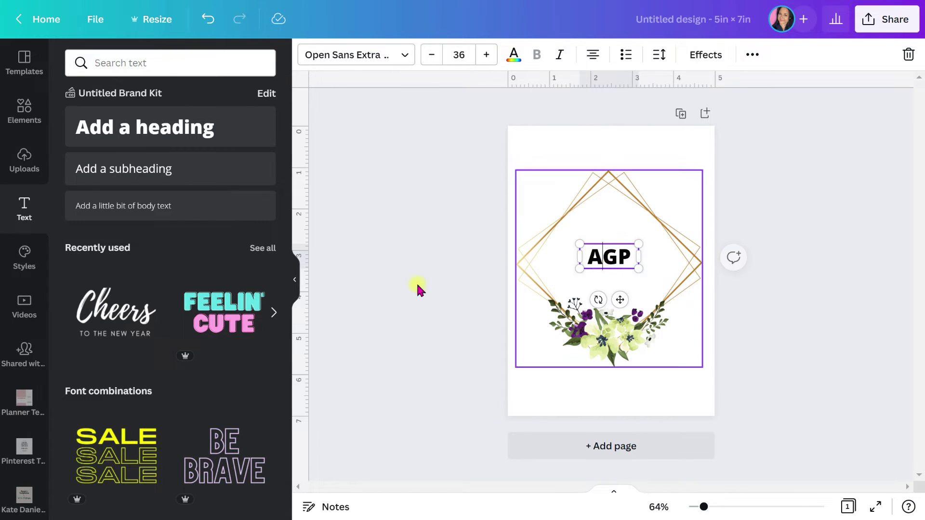
left_click(401, 61)
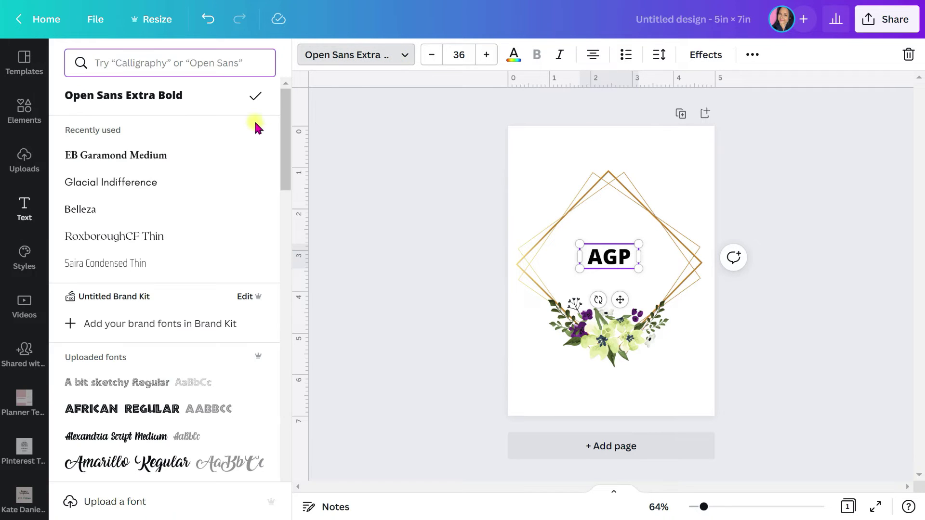
- Set AGP in RoxboroughCF Thin at 49 pt, widening the box to keep one line
left_click_drag(286, 107, 288, 133)
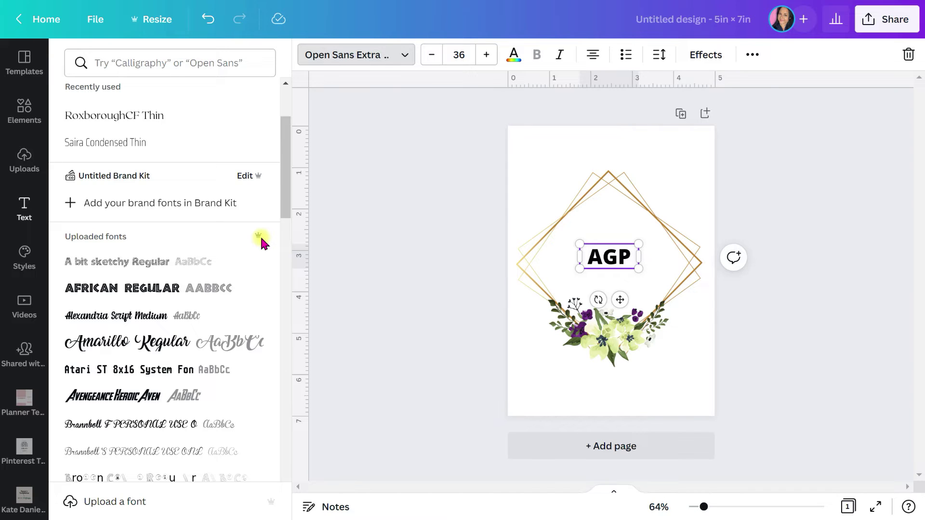
scroll(289, 124, "up", 3)
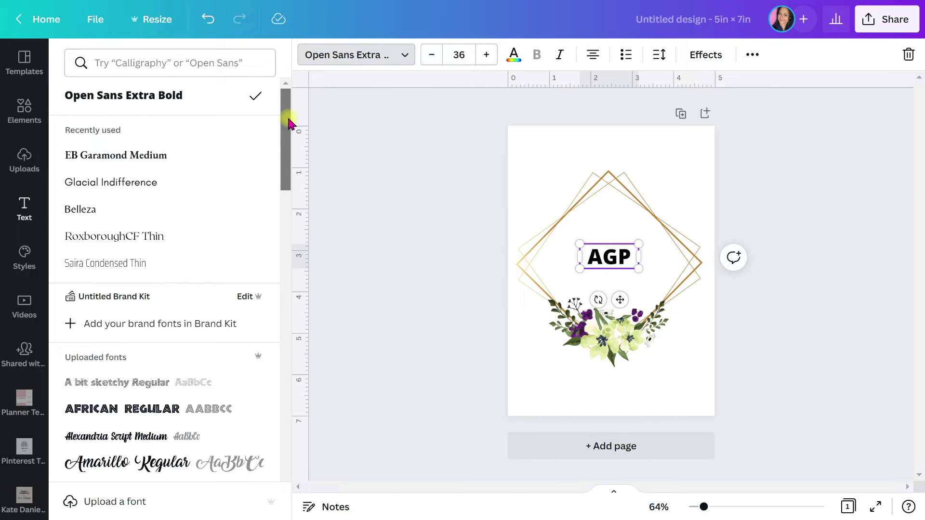
left_click(139, 237)
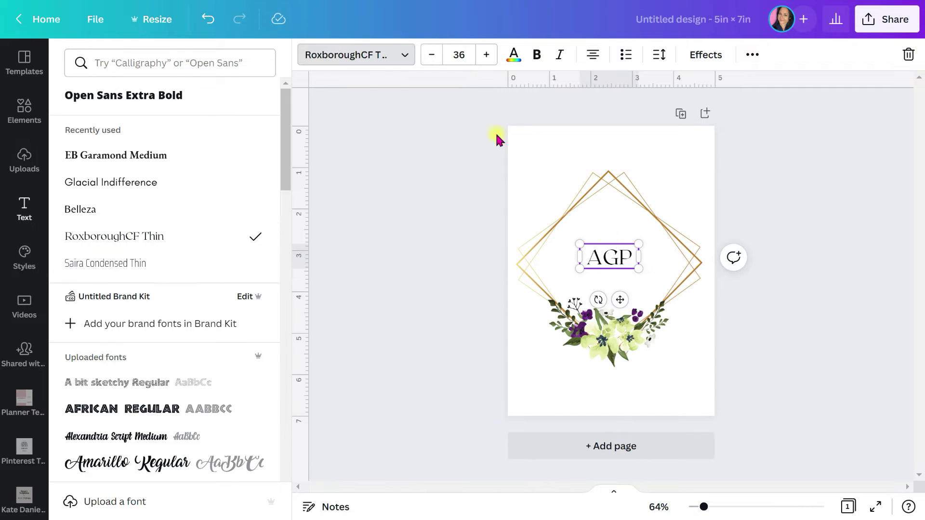
left_click(487, 55)
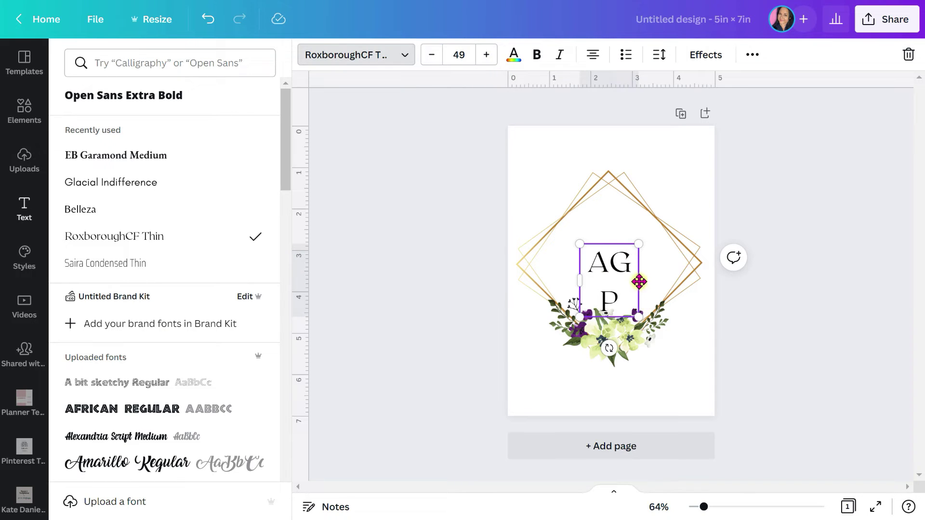
mouse_move(646, 281)
left_mouse_down()
mouse_move(681, 284)
mouse_move(629, 270)
mouse_move(632, 278)
left_mouse_up()
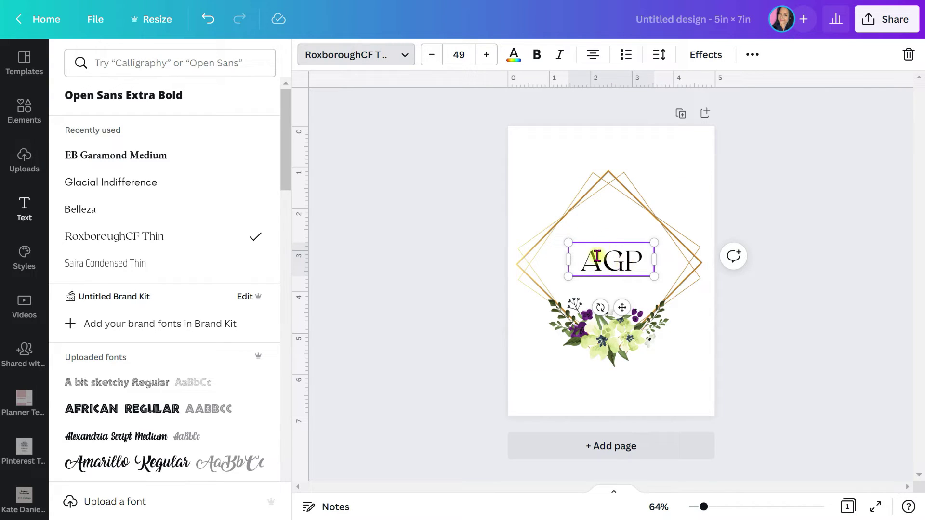
- Colour the AGP text with the brighter purple swatch from Photo Colors
left_click(515, 57)
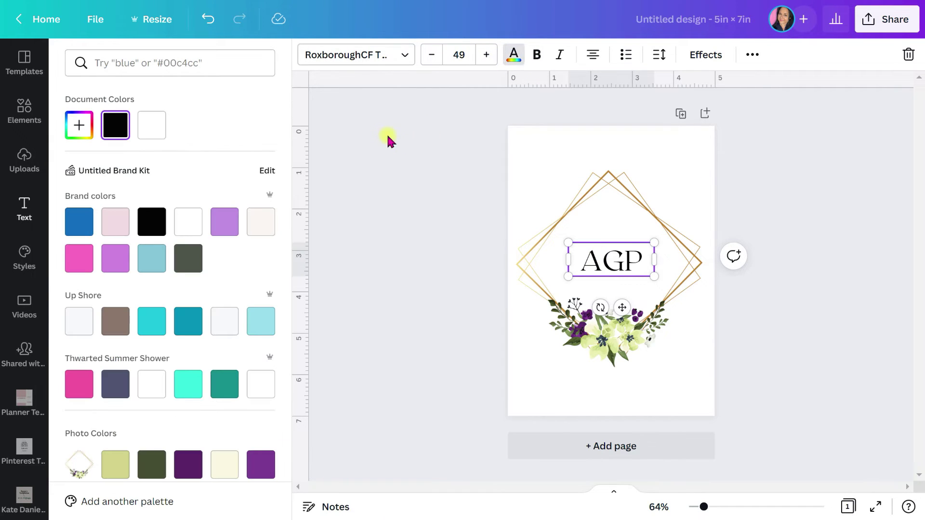
left_click_drag(289, 148, 290, 207)
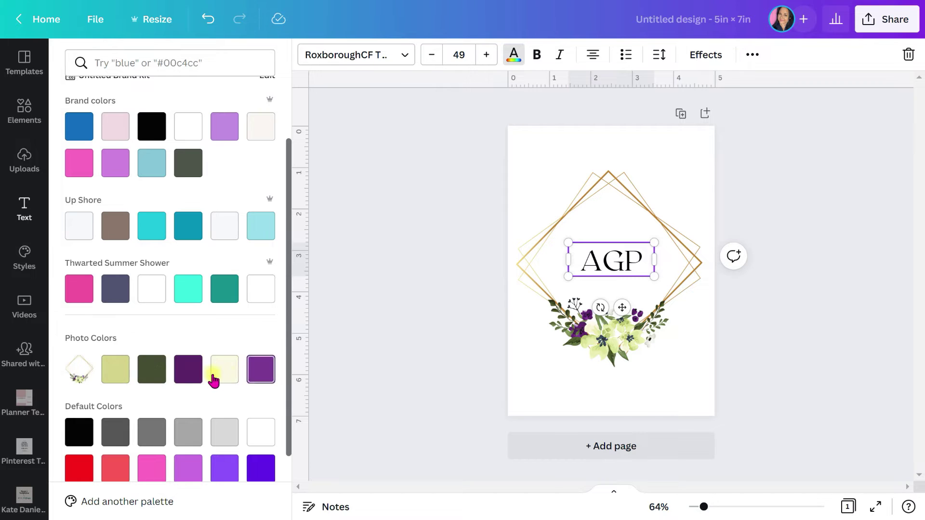
left_click(192, 376)
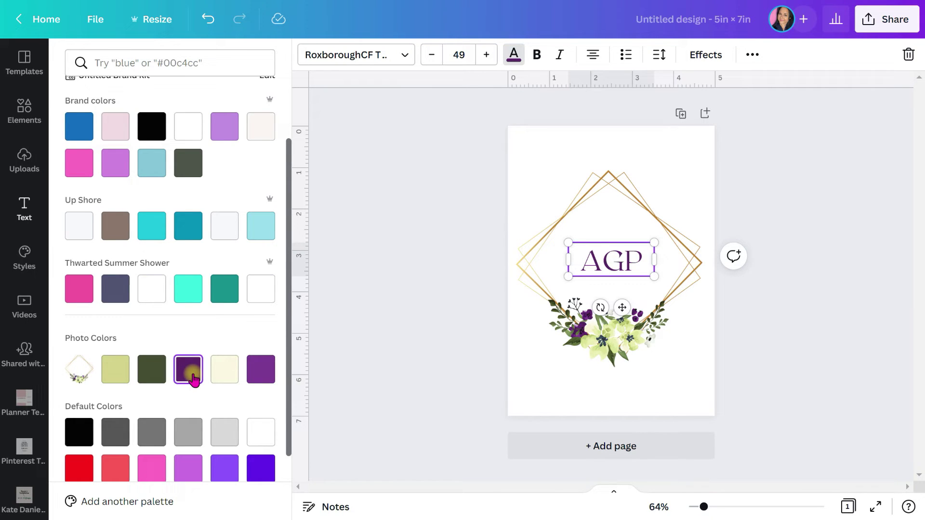
left_click(259, 370)
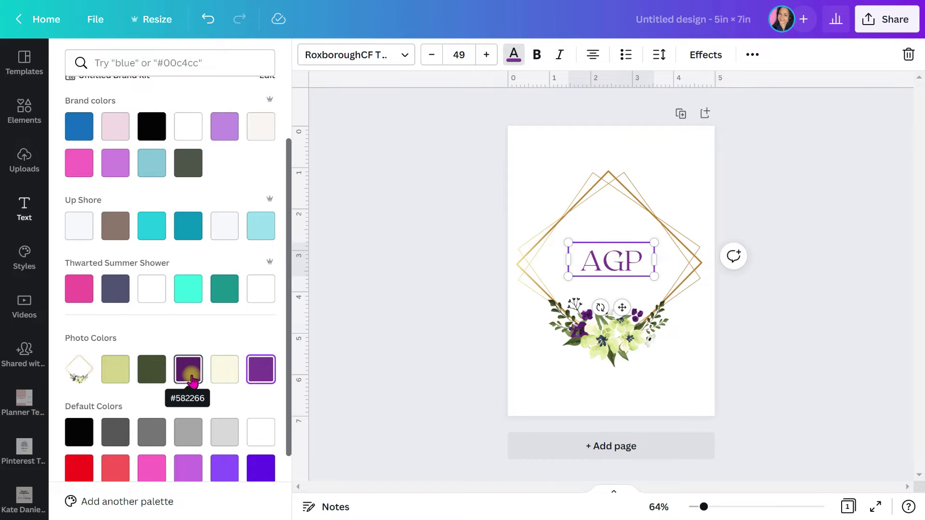
key("Escape")
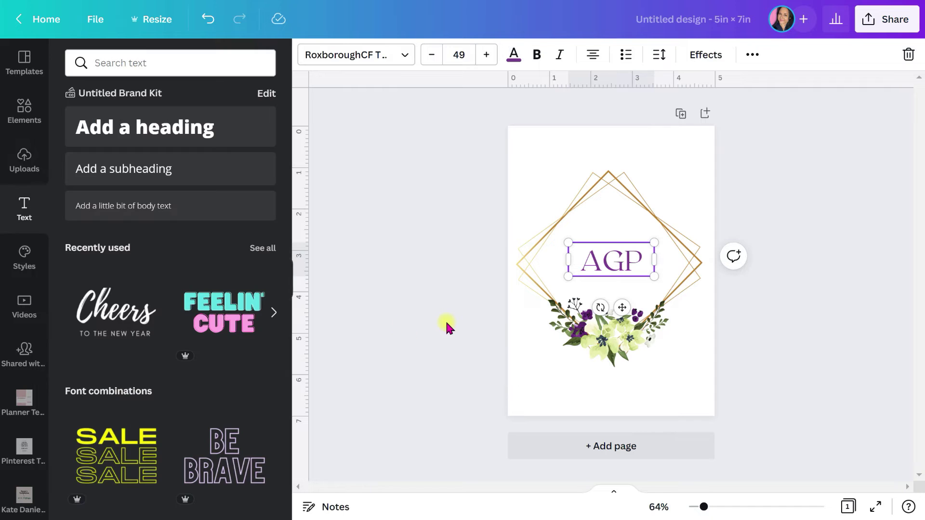
- Increase the AGP font size from 49 to 58 pt
left_click(487, 54)
left_click(487, 54)
left_click(487, 55)
left_click(487, 55)
left_click(487, 55)
left_click(486, 54)
left_click(487, 55)
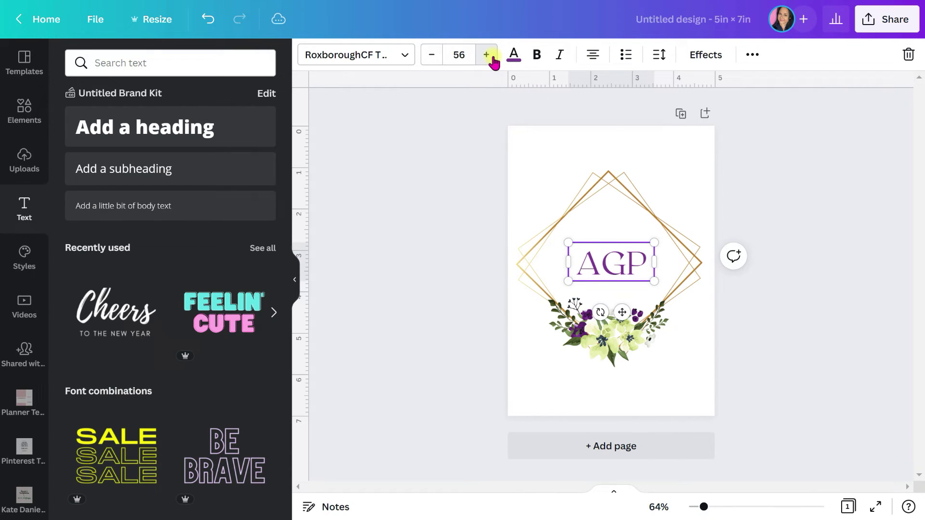
left_click(486, 54)
left_click(487, 55)
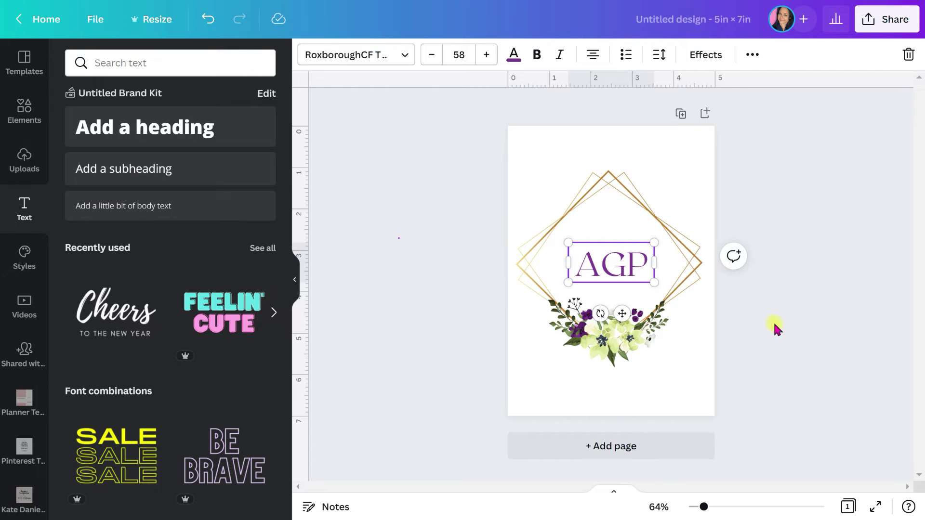
left_click(697, 289)
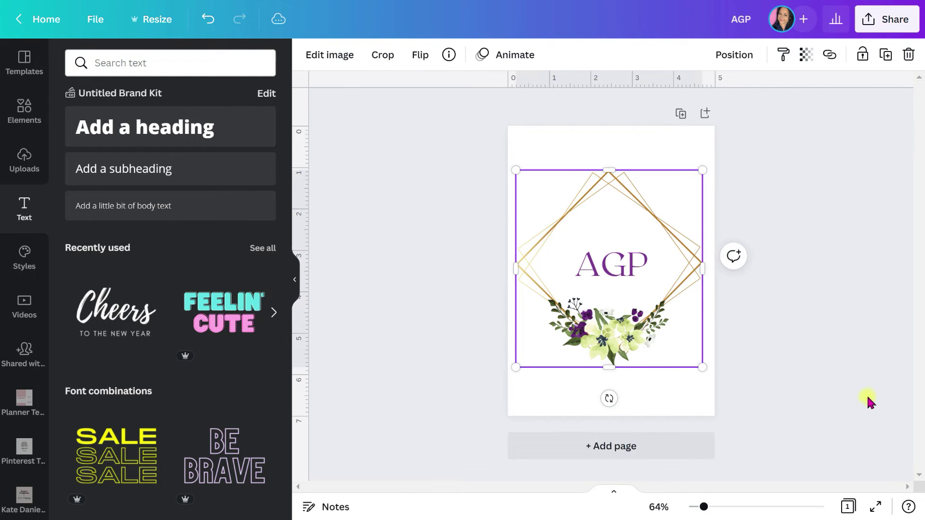
- Download the AGP floral frame design as a PNG file
left_click(866, 24)
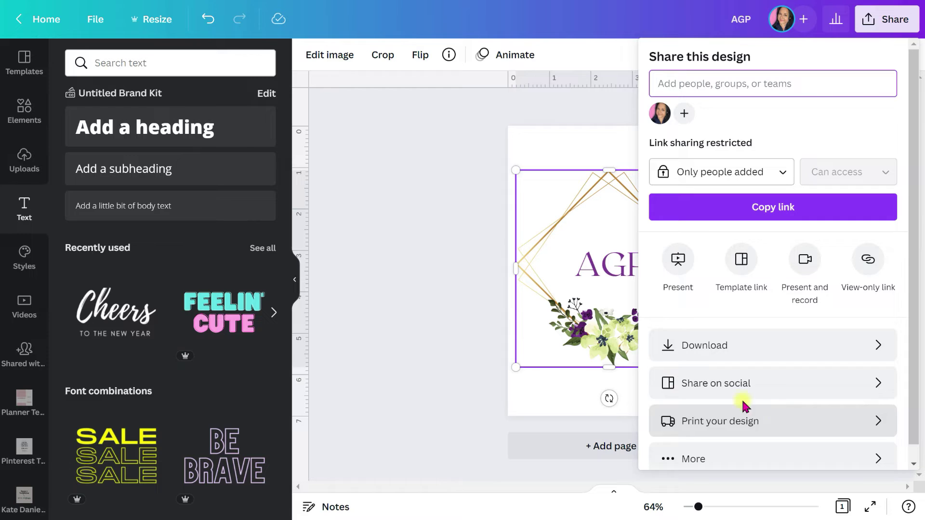
left_click(681, 345)
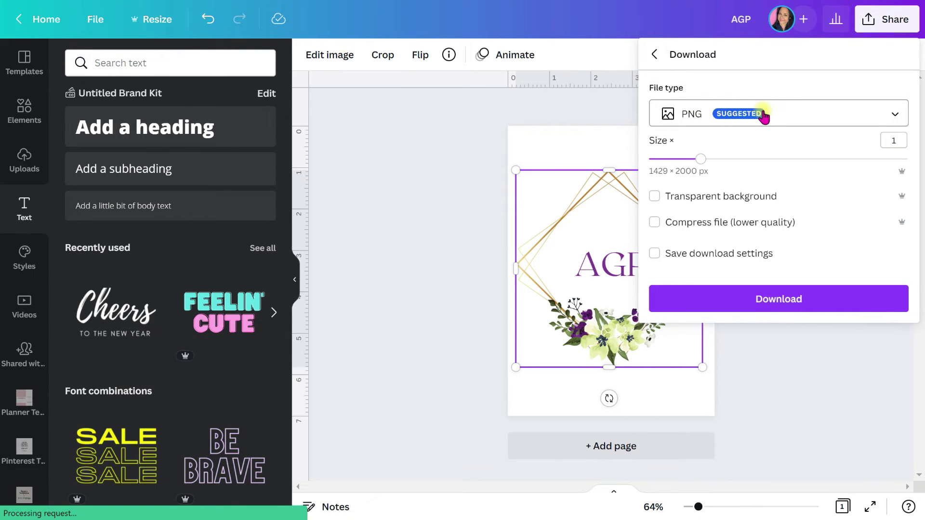
left_click(895, 114)
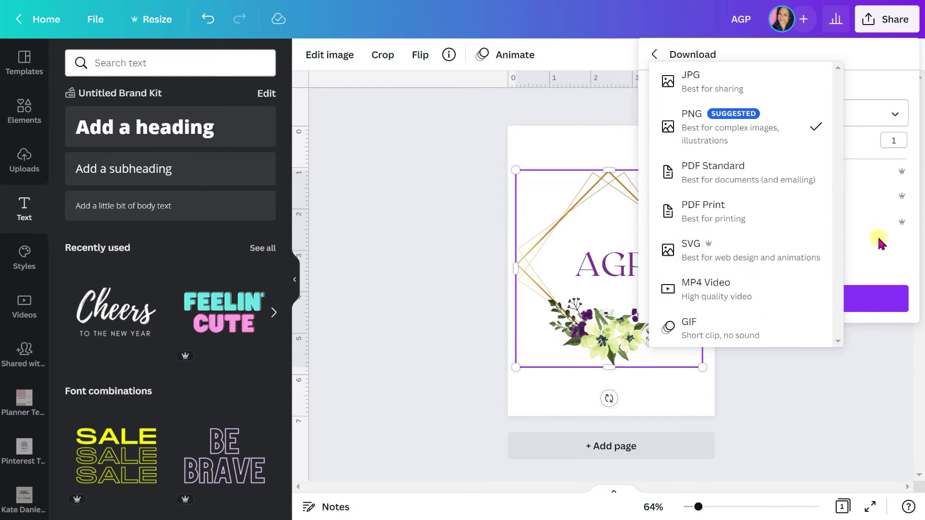
left_click(916, 255)
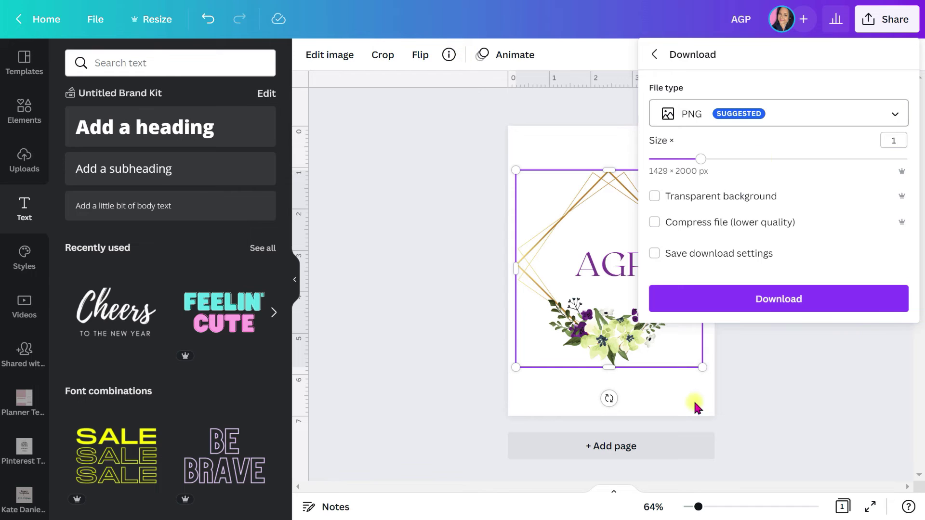
left_click(785, 311)
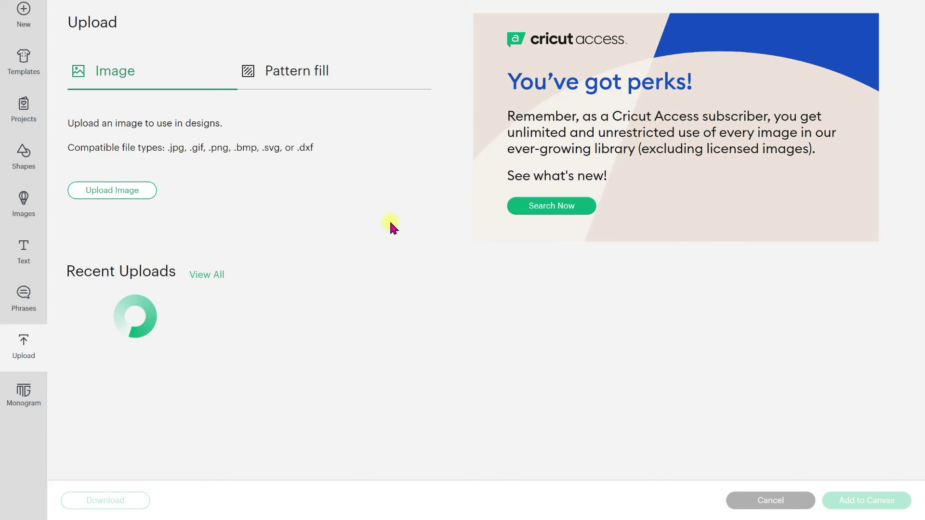
- Upload the AGP image from Downloads into Design Space as a Complex image
left_click(96, 195)
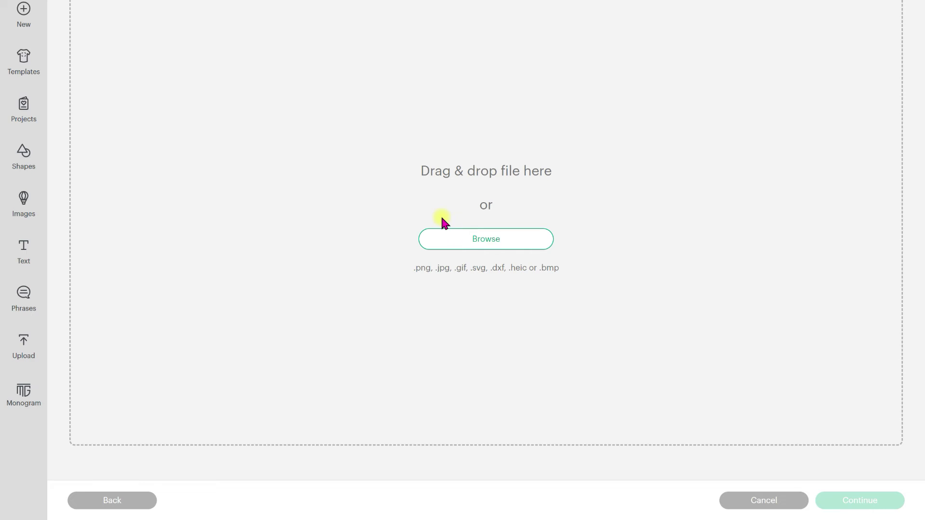
left_click(446, 237)
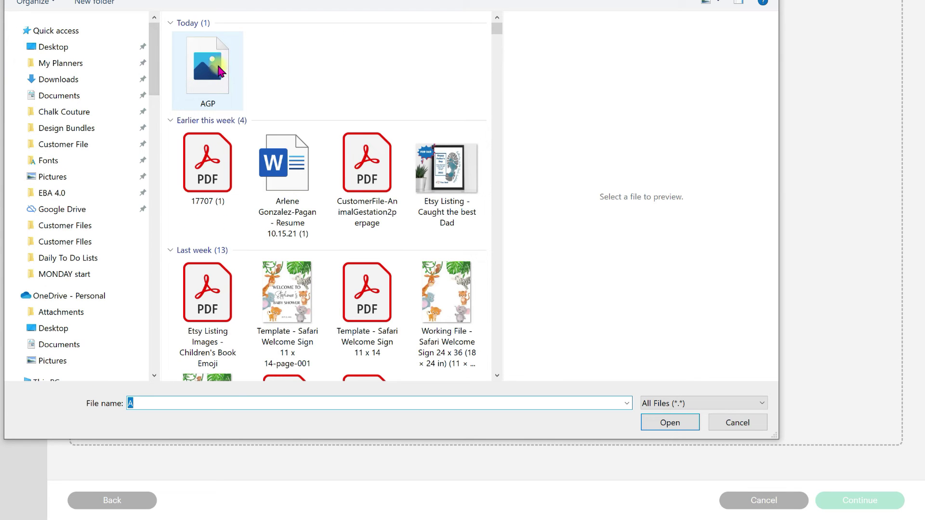
left_click(219, 71)
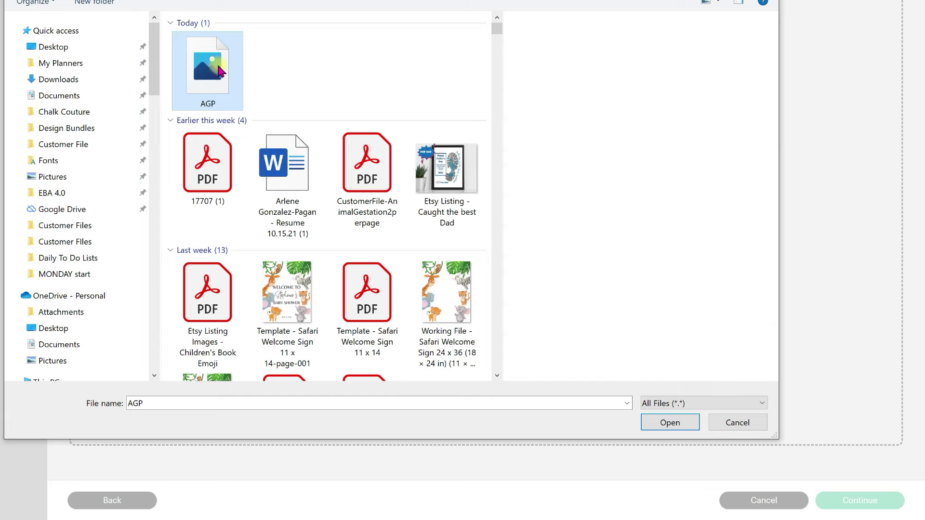
left_click(674, 426)
left_click(581, 327)
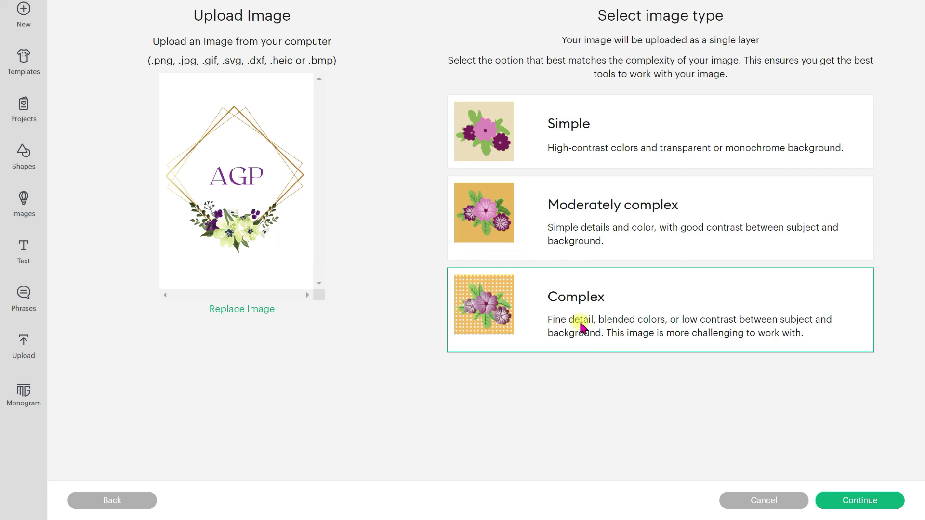
left_click(858, 506)
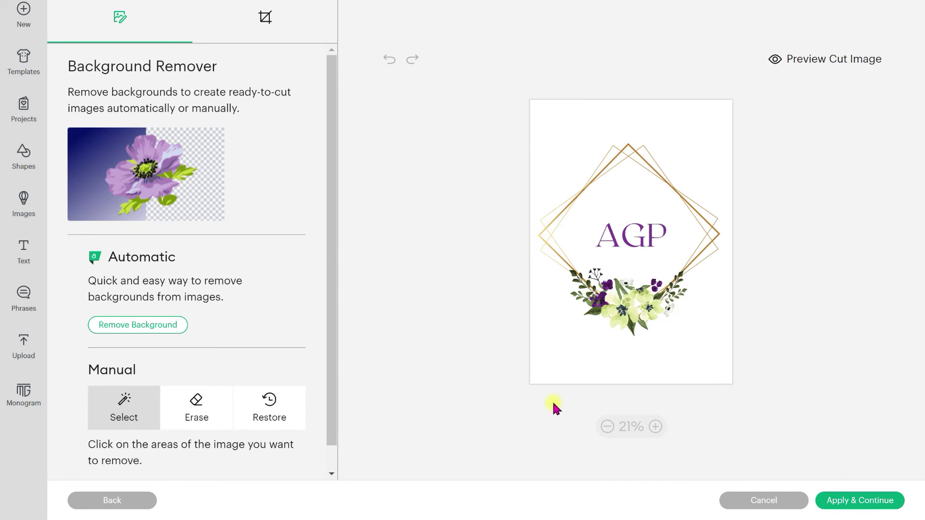
- Remove the white background around the gold frame, zooming in to 71% to check
left_click(576, 135)
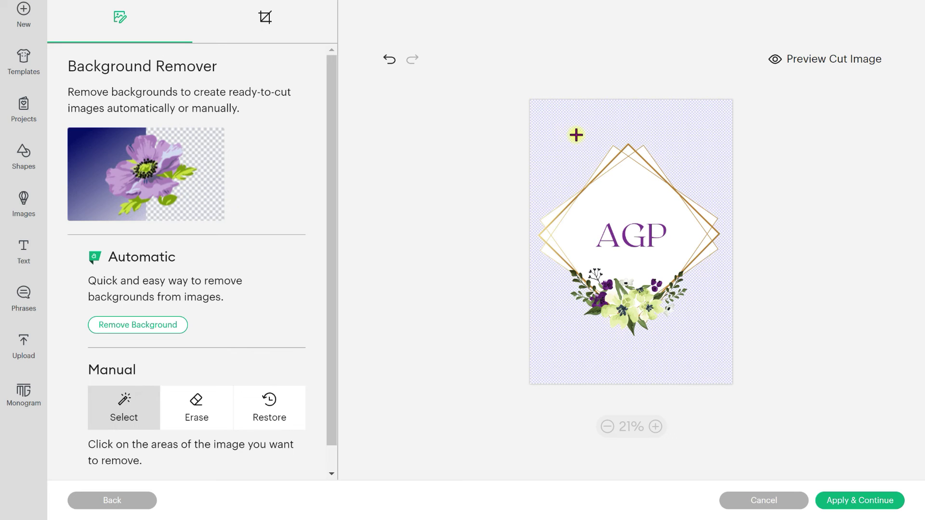
left_click(656, 427)
left_click(657, 427)
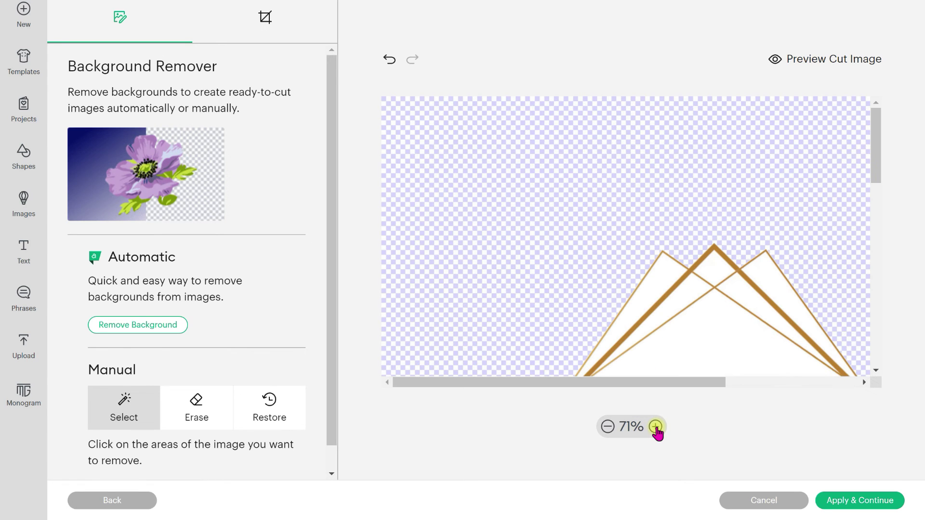
scroll(877, 188, "down", 3)
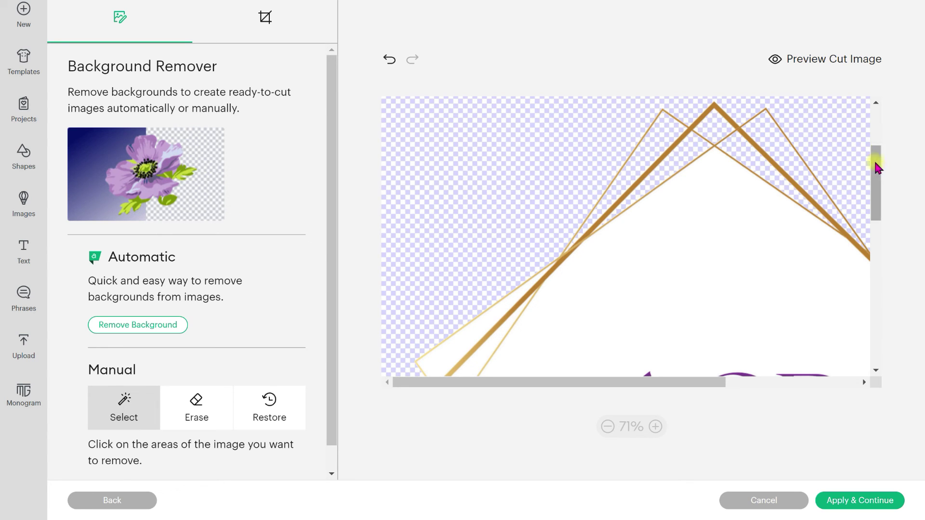
left_click_drag(876, 193, 877, 218)
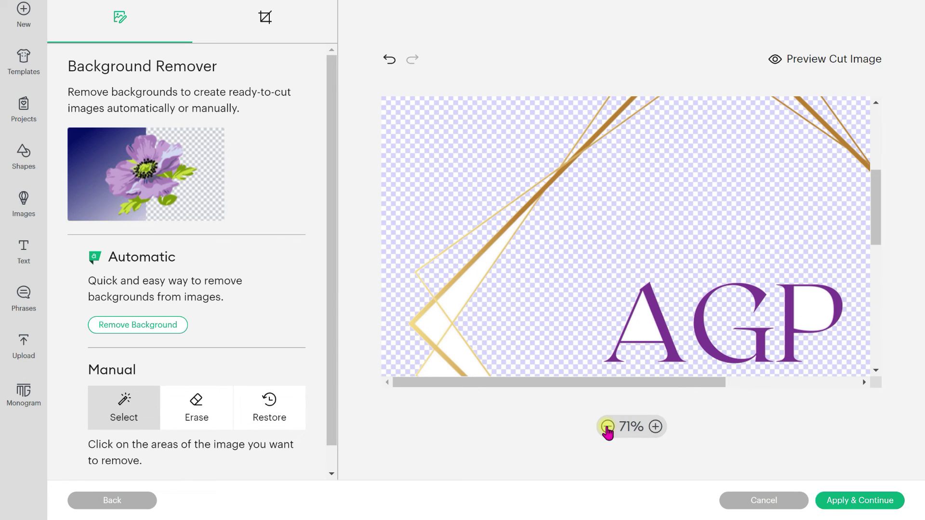
left_click(608, 427)
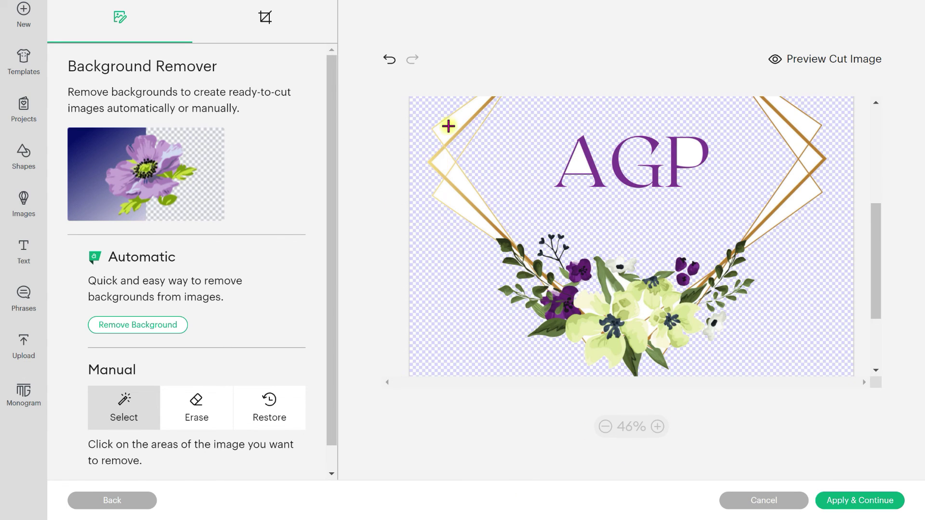
- Clear the white fills in the left, top-right and lower-right triangles and apply
left_click(447, 200)
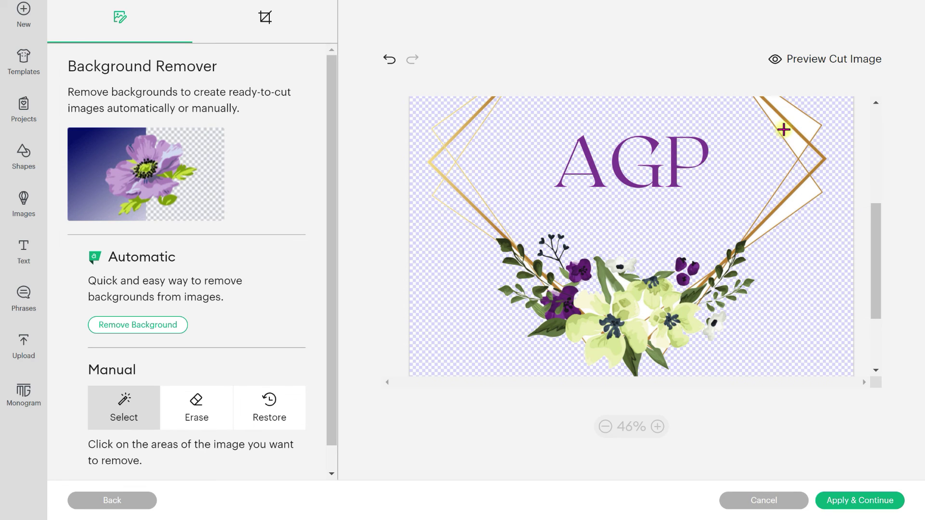
left_click(798, 117)
left_click(804, 199)
scroll(631, 345, "down", 5)
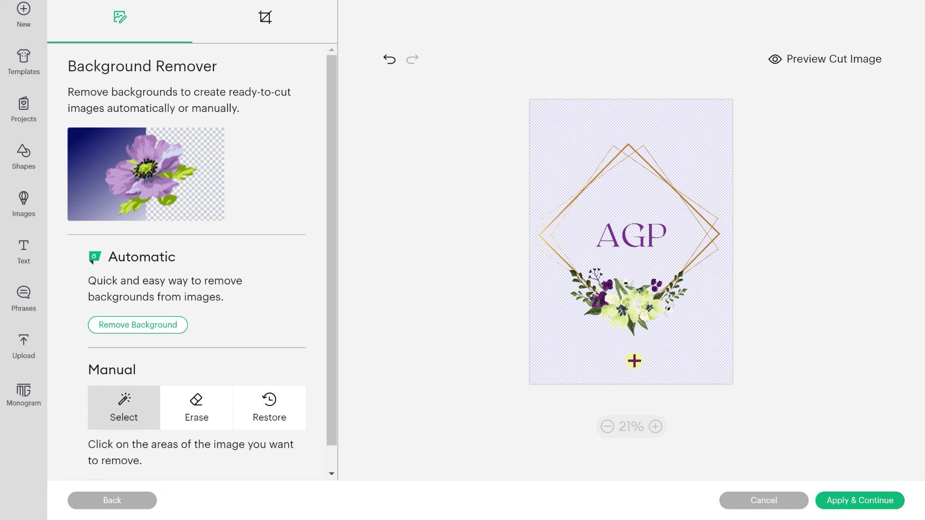
left_click(867, 505)
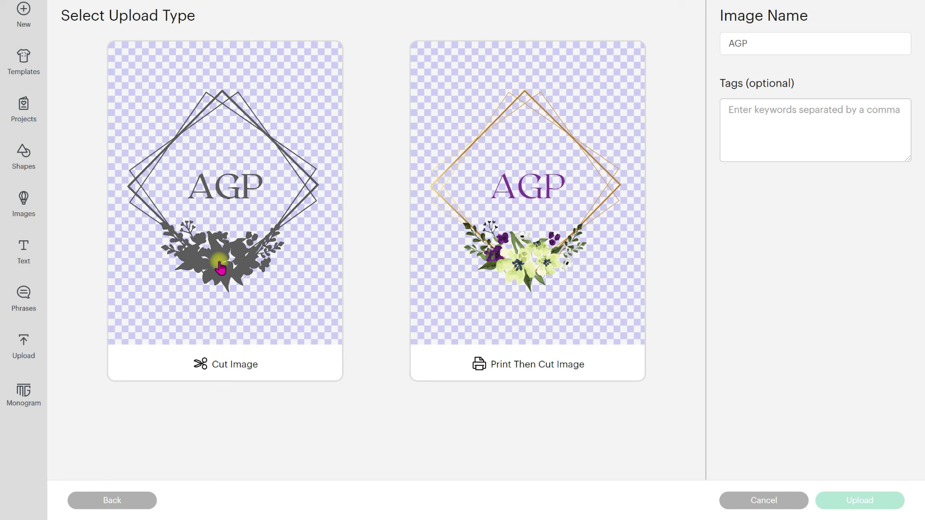
- Upload the AGP image as a Print Then Cut Image
left_click(496, 219)
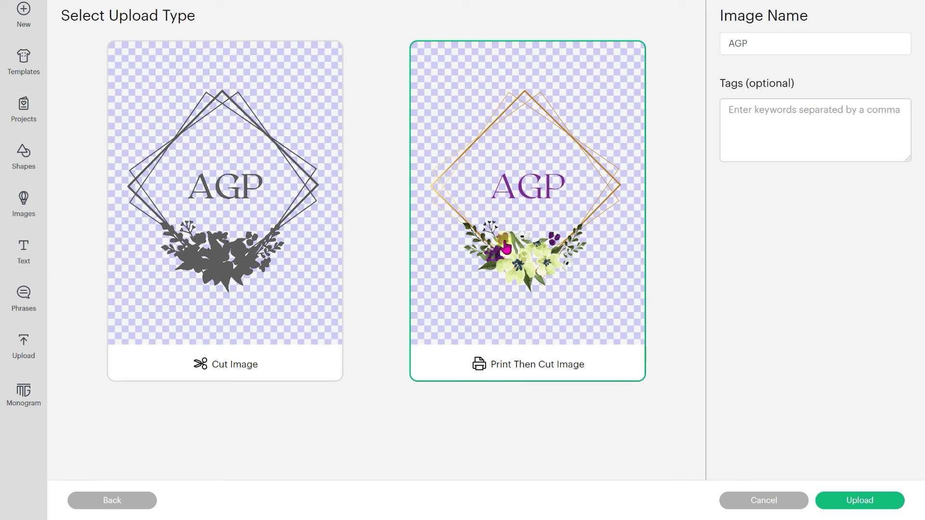
left_click(878, 502)
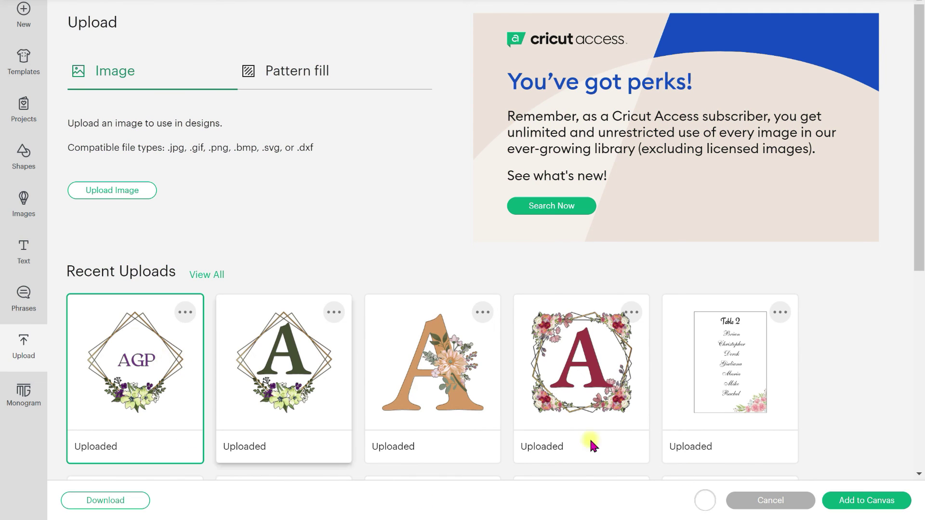
- Add the AGP Print Then Cut upload to the canvas as layer 'Agp' at 8.944 × 9.444 in, then deselect it
left_click(862, 501)
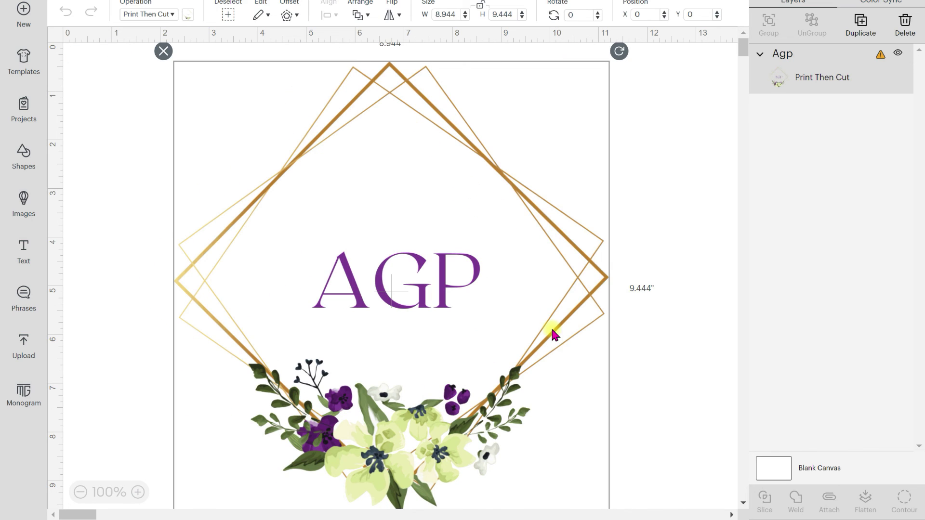
left_click(551, 328)
left_click(666, 406)
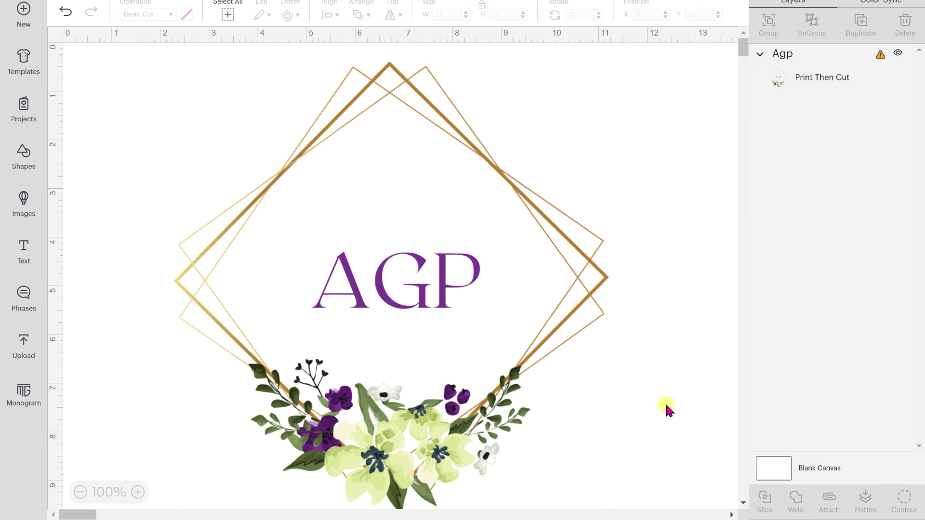